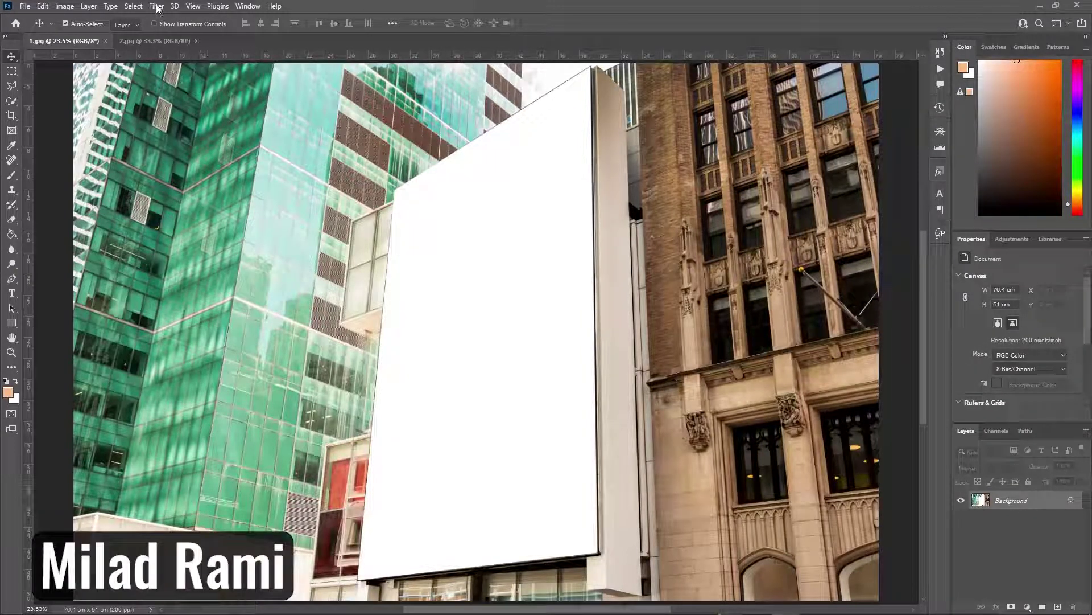
Step: Copy the whole Listerine poster to the clipboard and return to the 1.jpg building photo
click(154, 41)
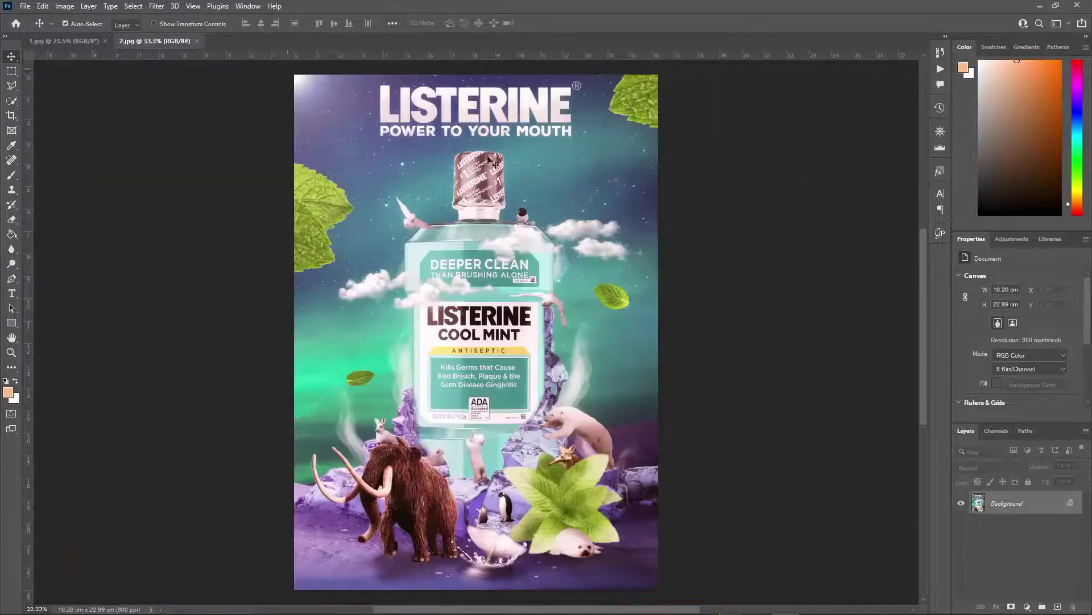
key(ctrl+a)
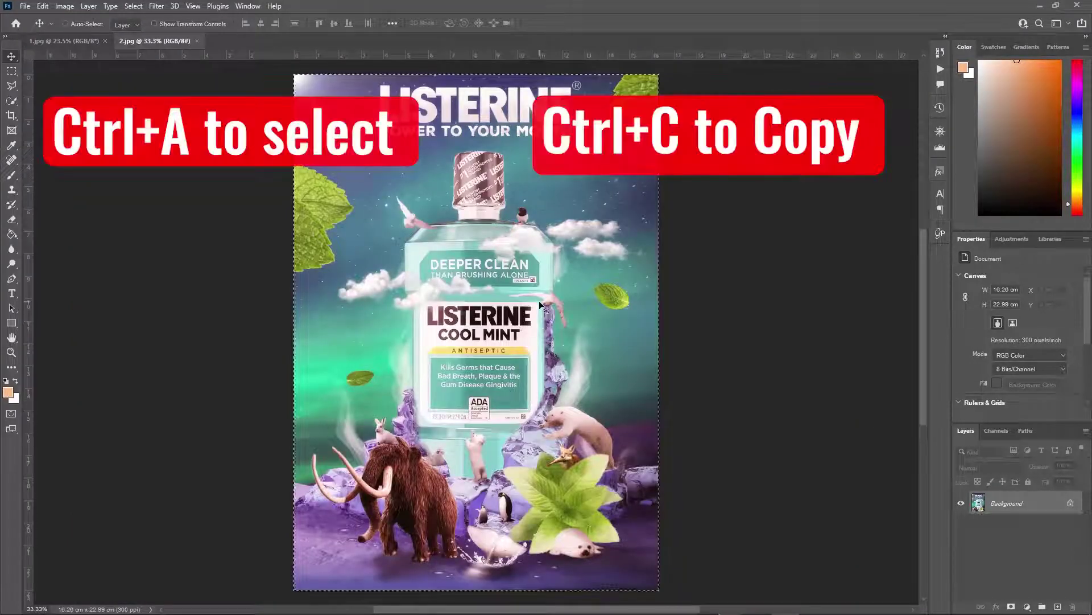
key(ctrl+c)
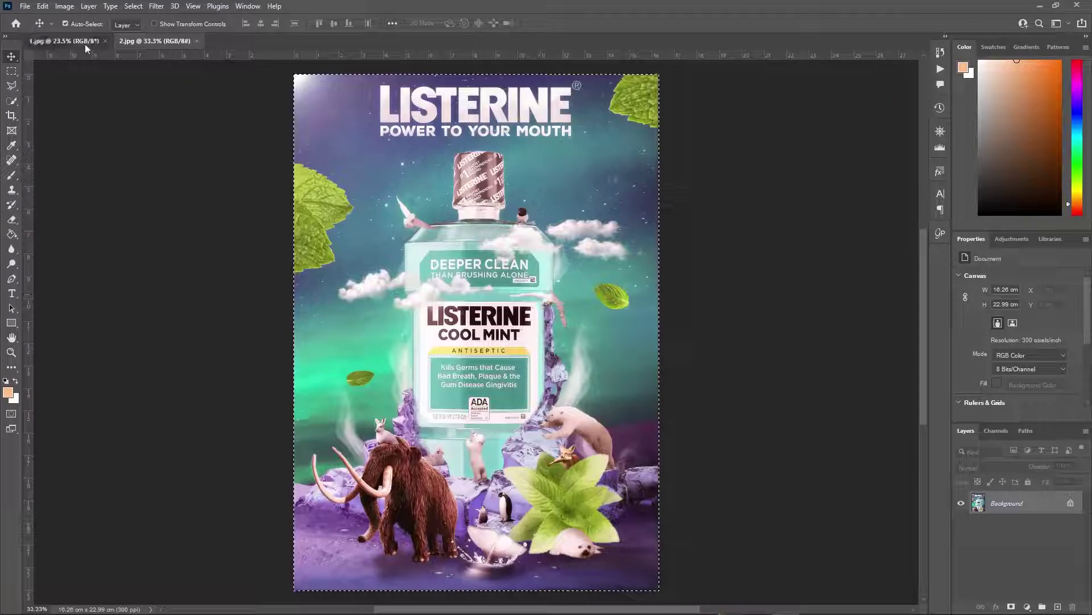
click(65, 41)
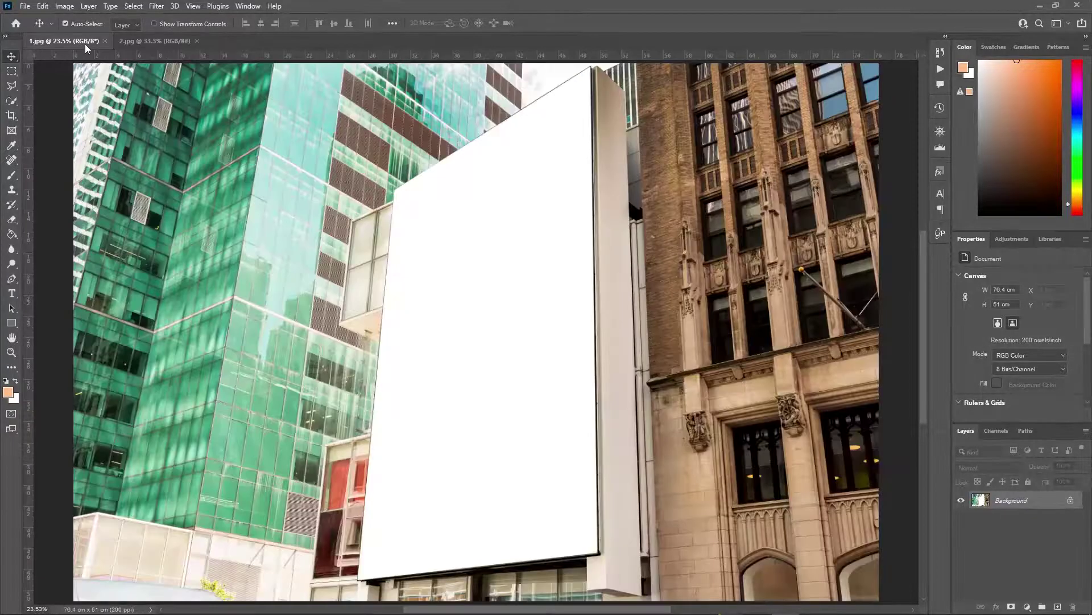
Step: Launch Filter > Vanishing Point on the street photo and move its window aside
click(156, 6)
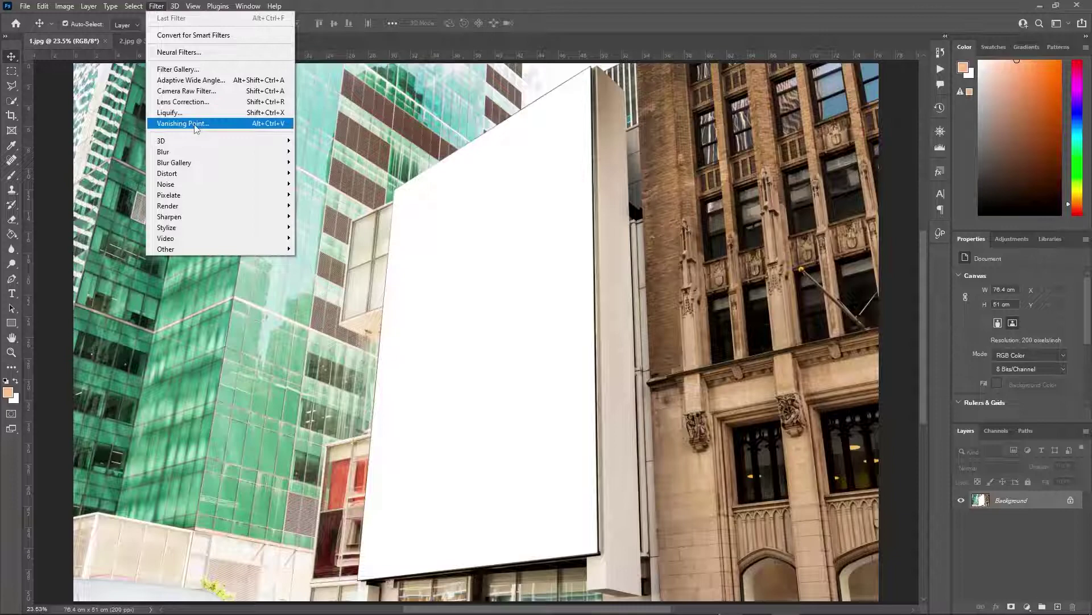
click(183, 123)
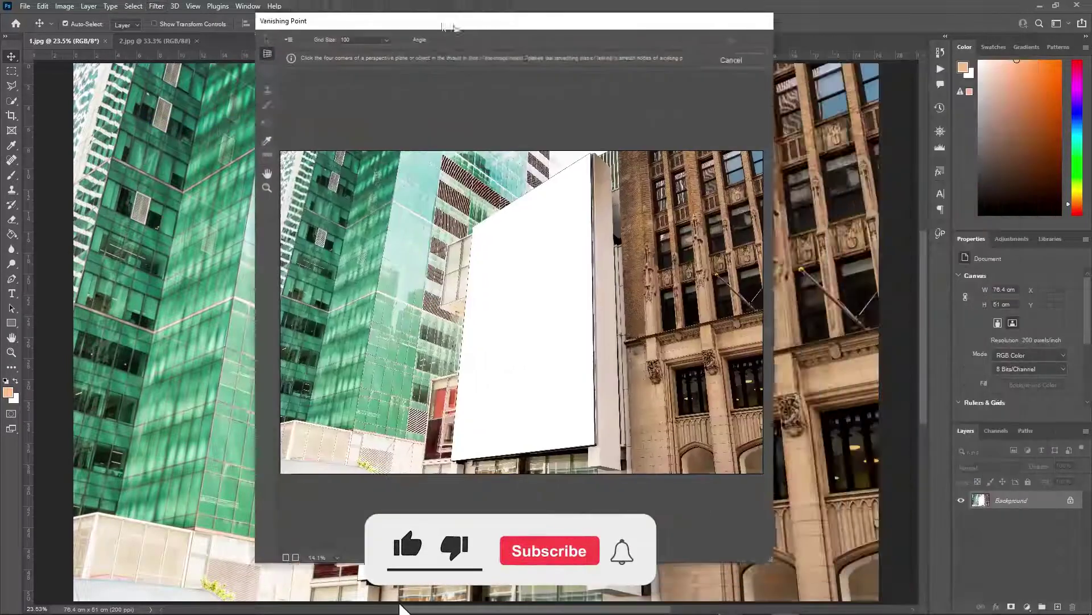
drag(452, 21, 380, 25)
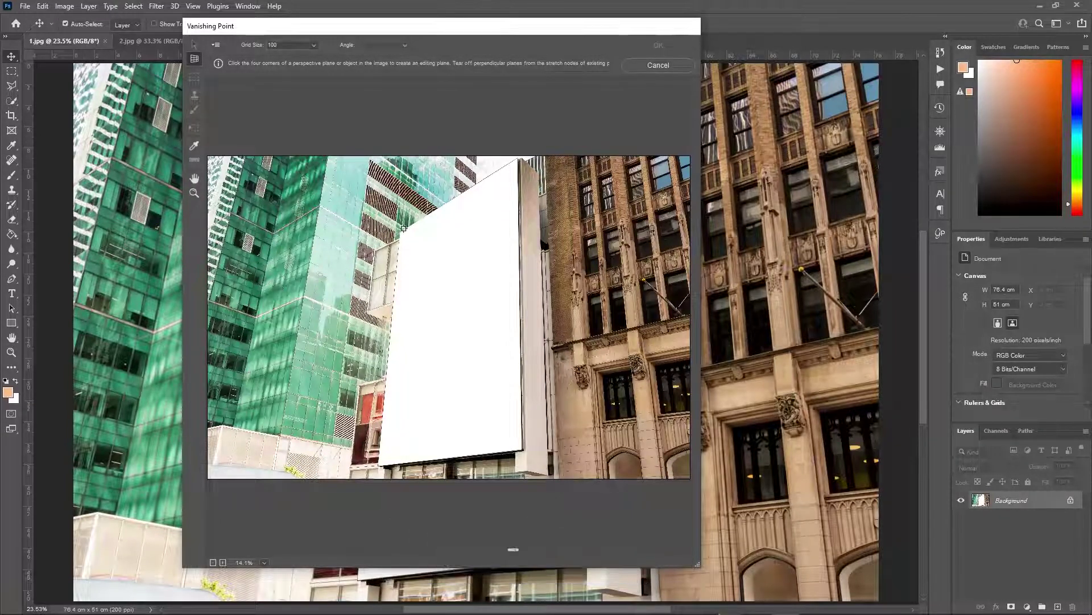
Step: Place Create Plane nodes on the billboard corners to form a perspective grid
click(400, 231)
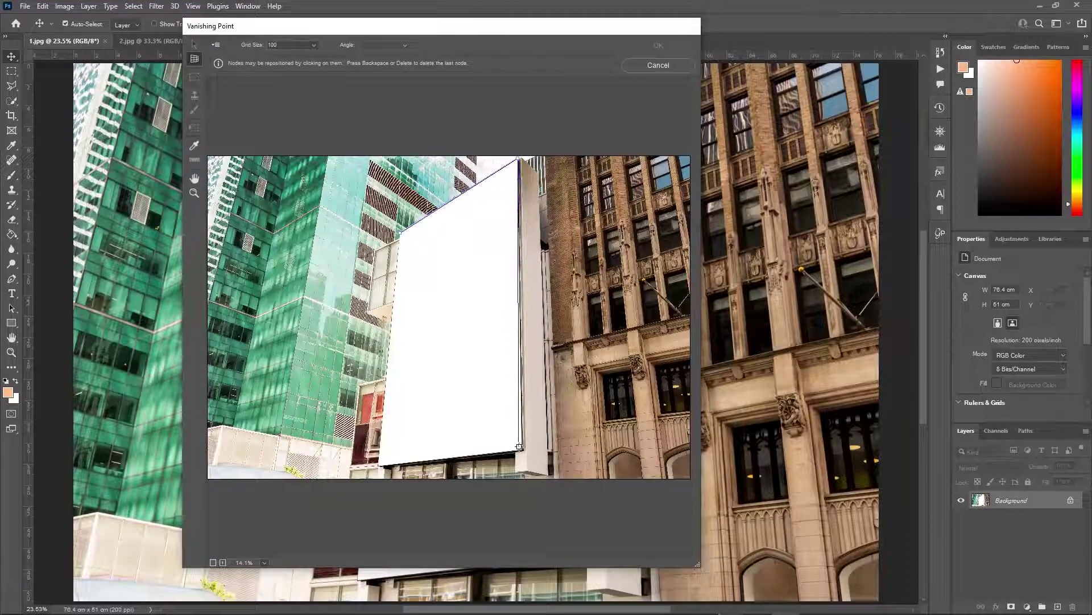
click(519, 450)
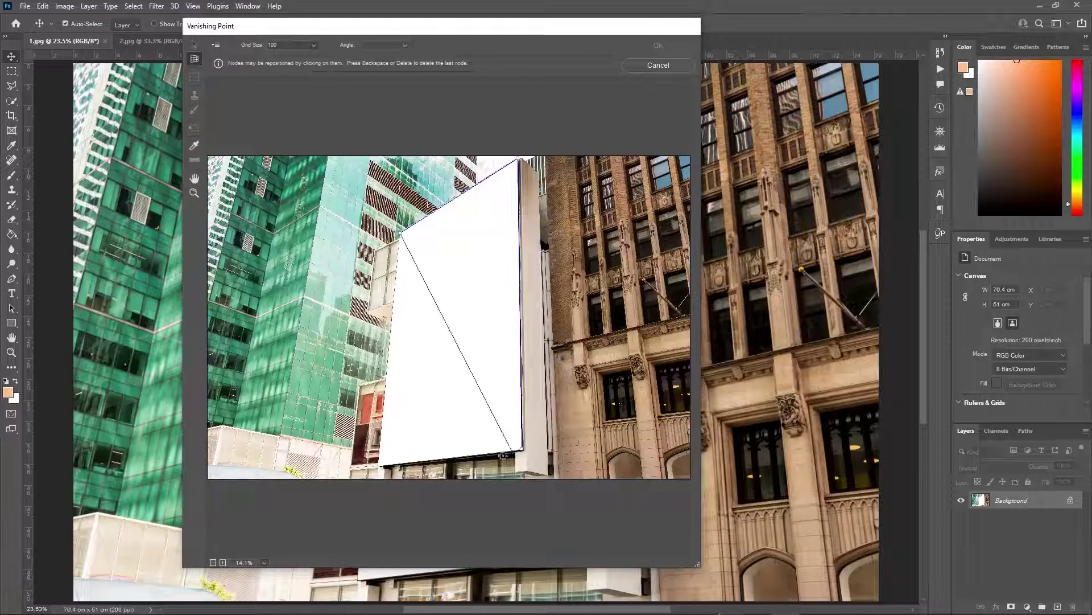
click(378, 467)
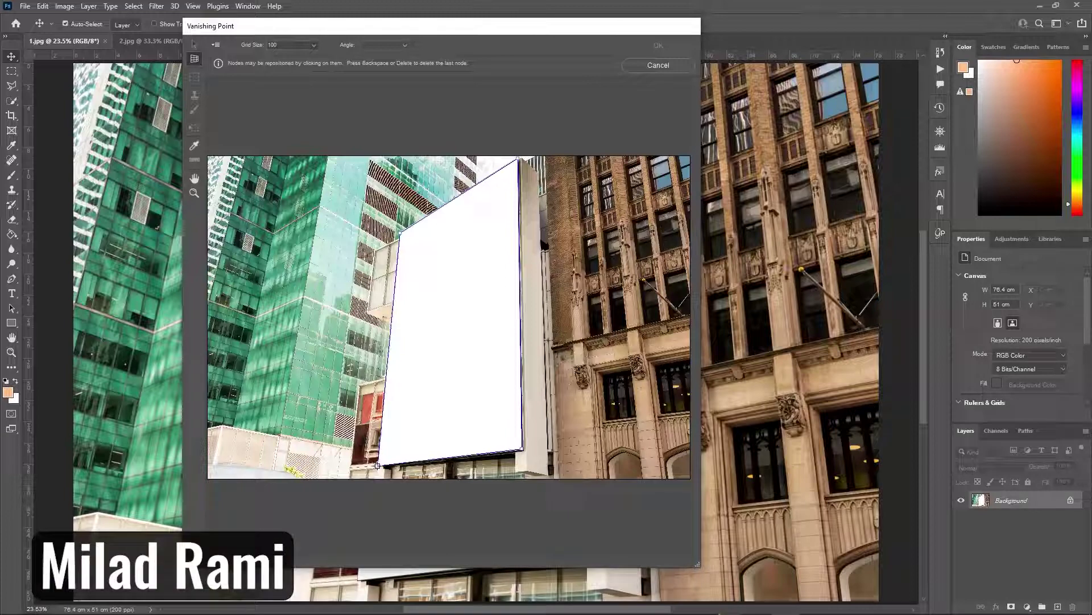
click(379, 466)
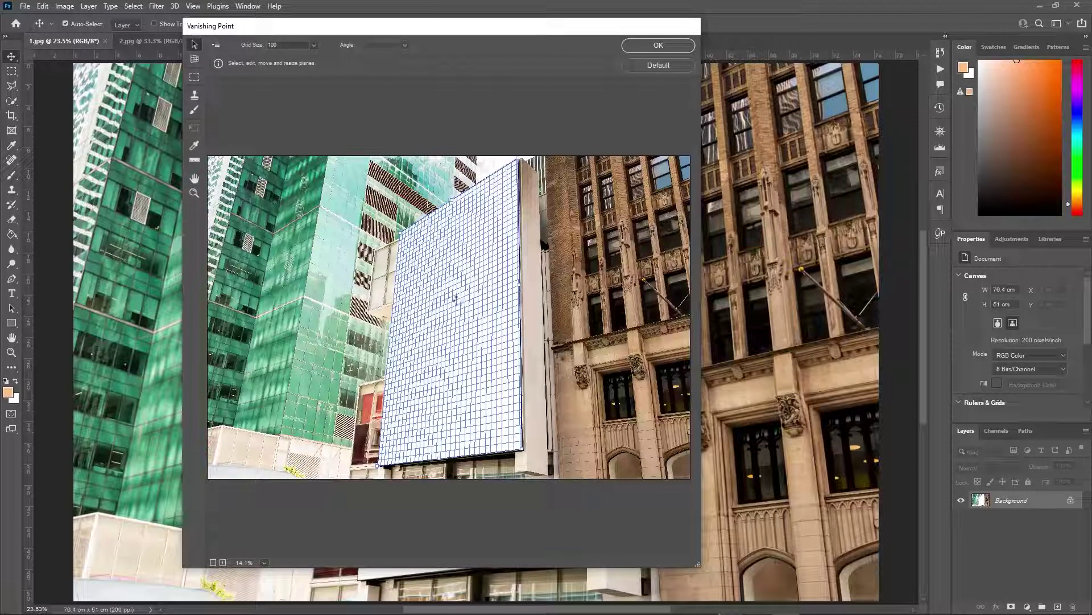
Step: Paste the Listerine poster, drag it into the billboard grid, deselect, and apply with OK
key(ctrl+v)
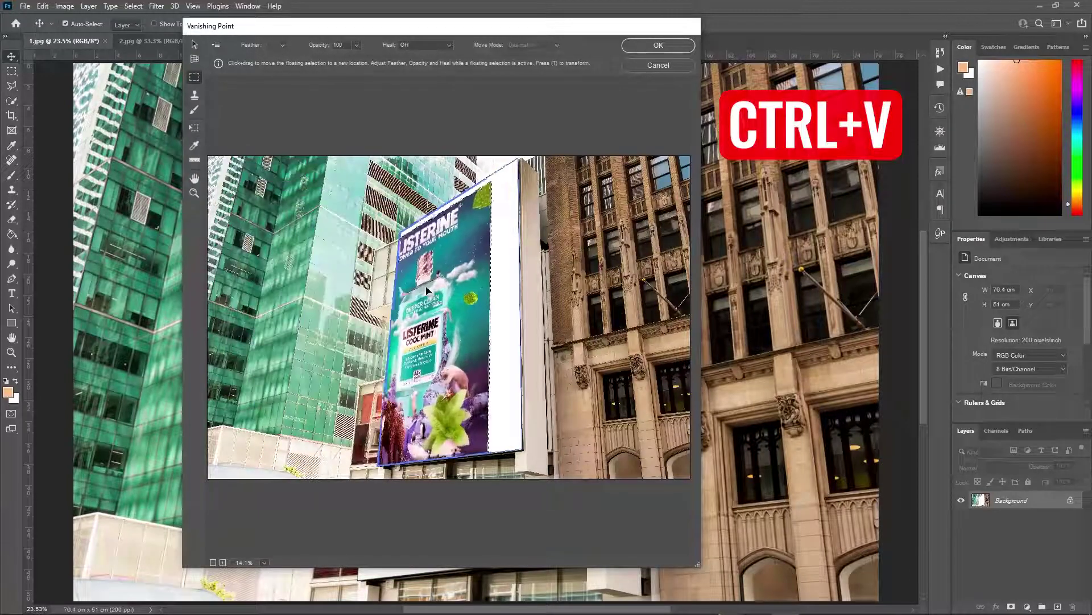
drag(428, 290, 460, 268)
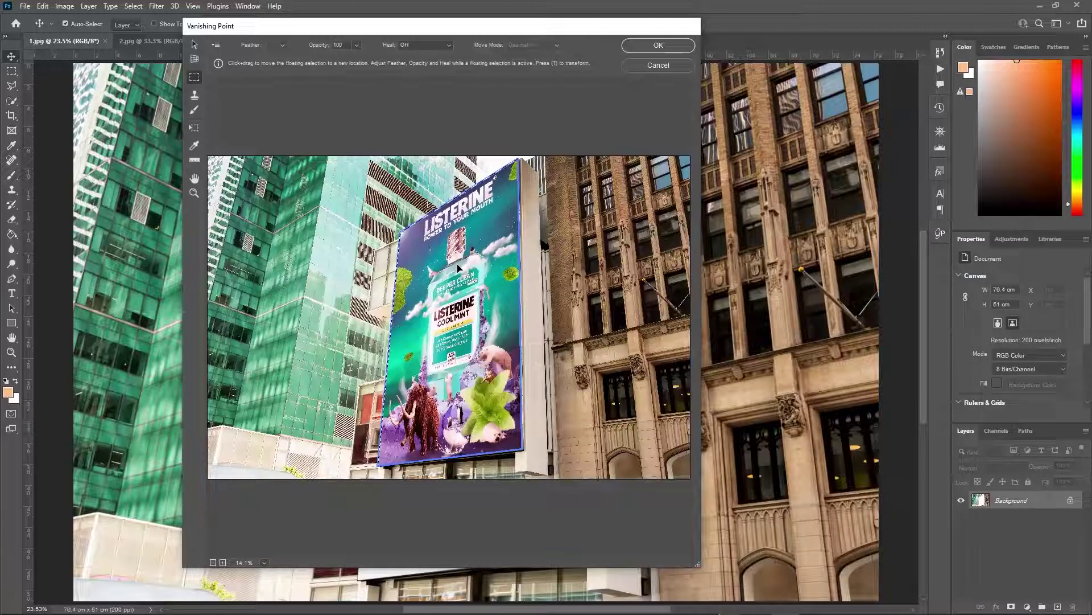
click(595, 228)
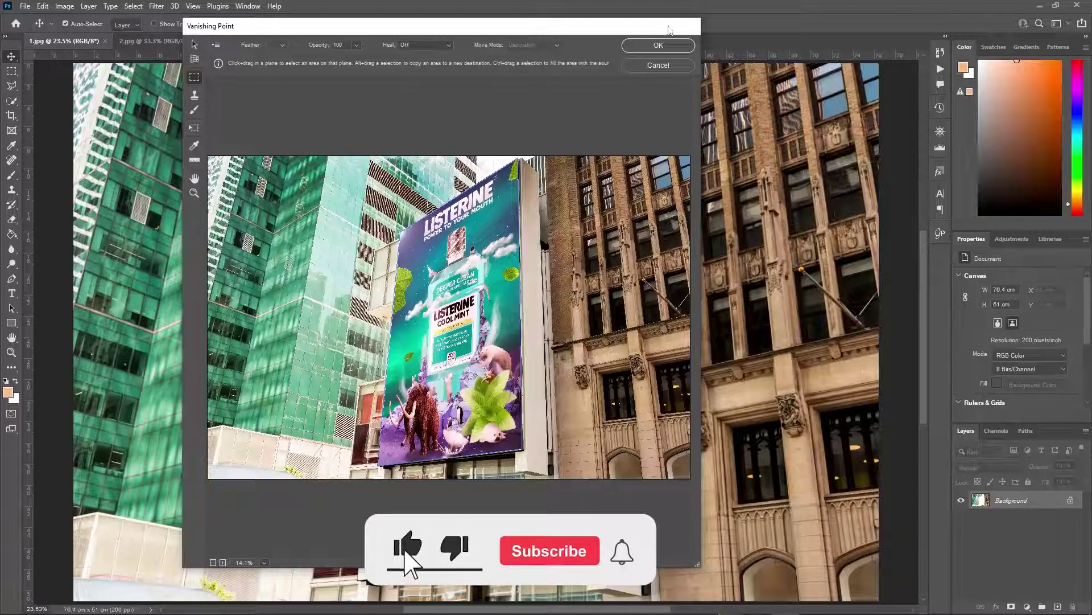
click(659, 45)
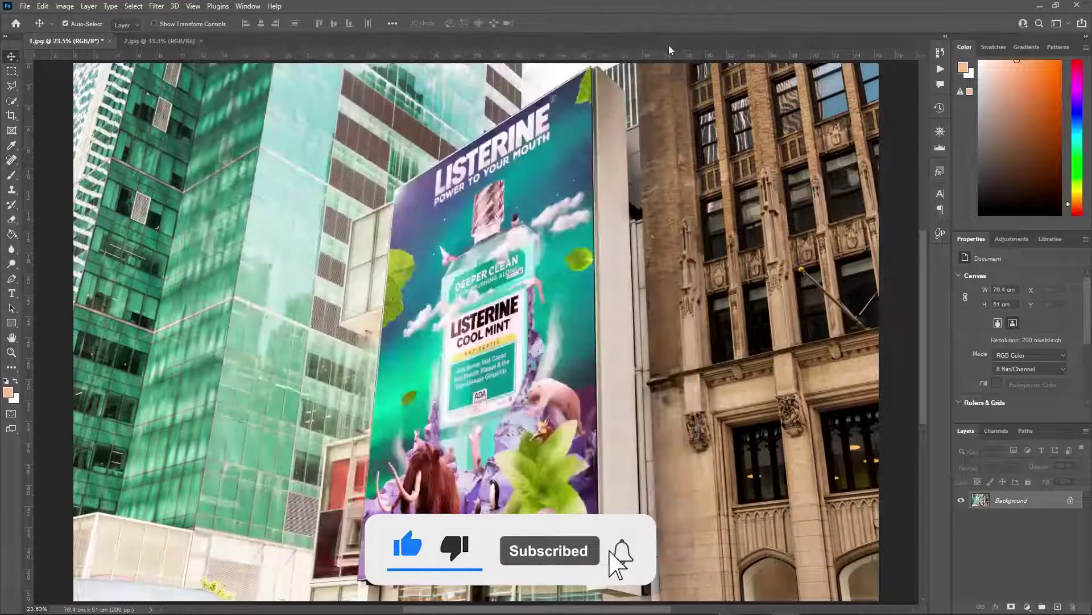